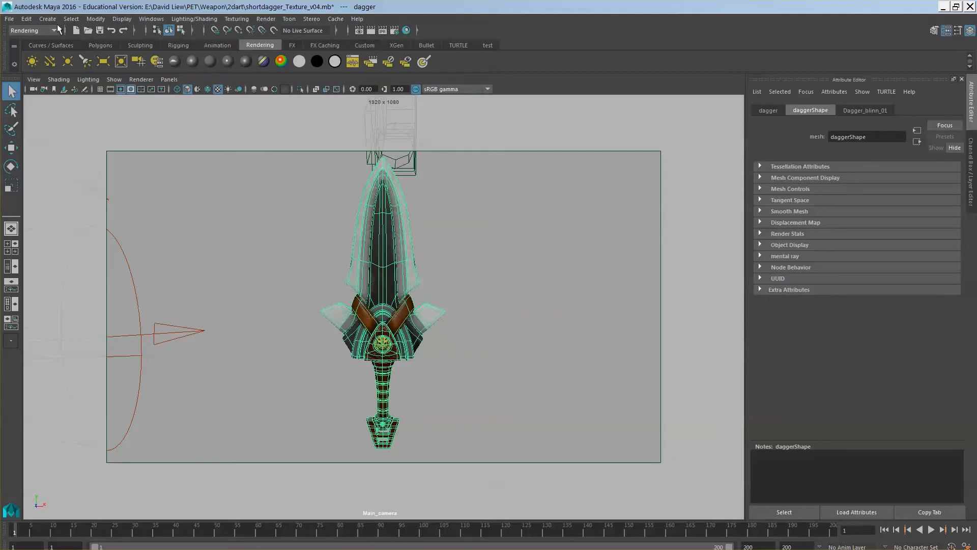
# Check the working units and time setting in the general application preferences without changing them
pyautogui.click(151, 19)
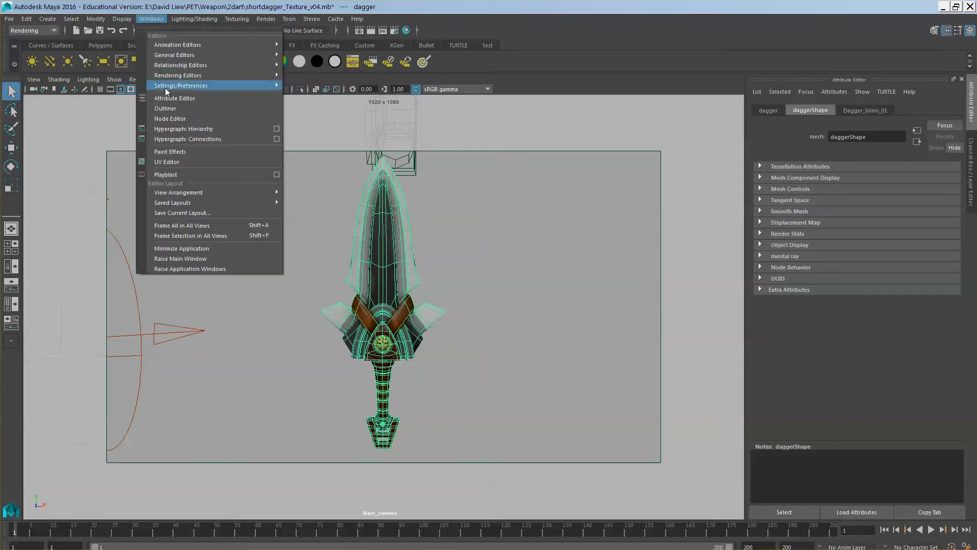
pyautogui.moveTo(168, 86)
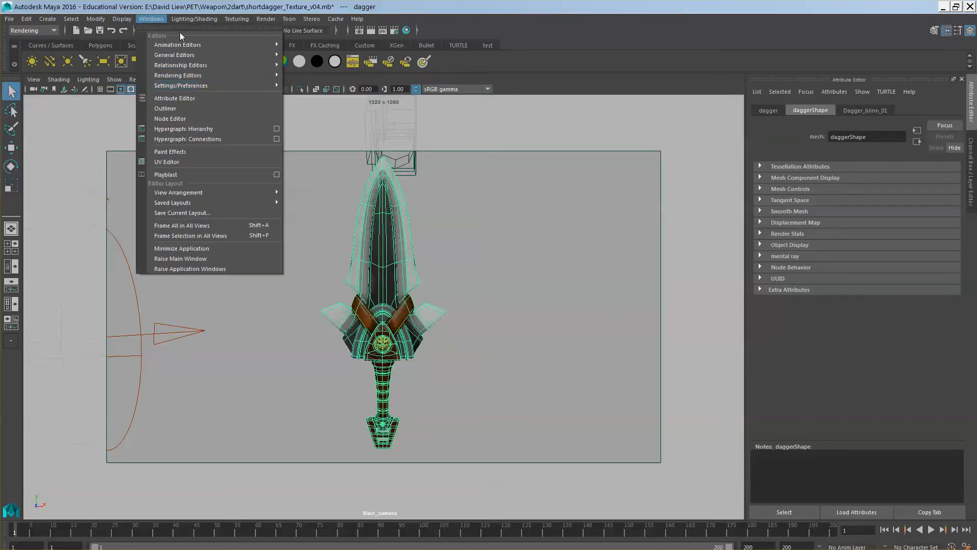
pyautogui.click(158, 20)
pyautogui.click(153, 19)
pyautogui.moveTo(182, 89)
pyautogui.click(323, 96)
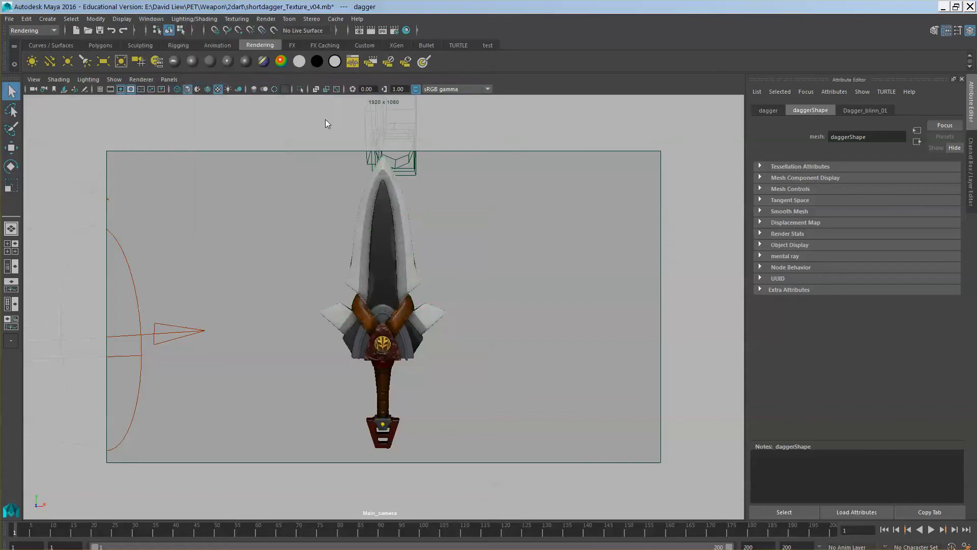
pyautogui.click(222, 235)
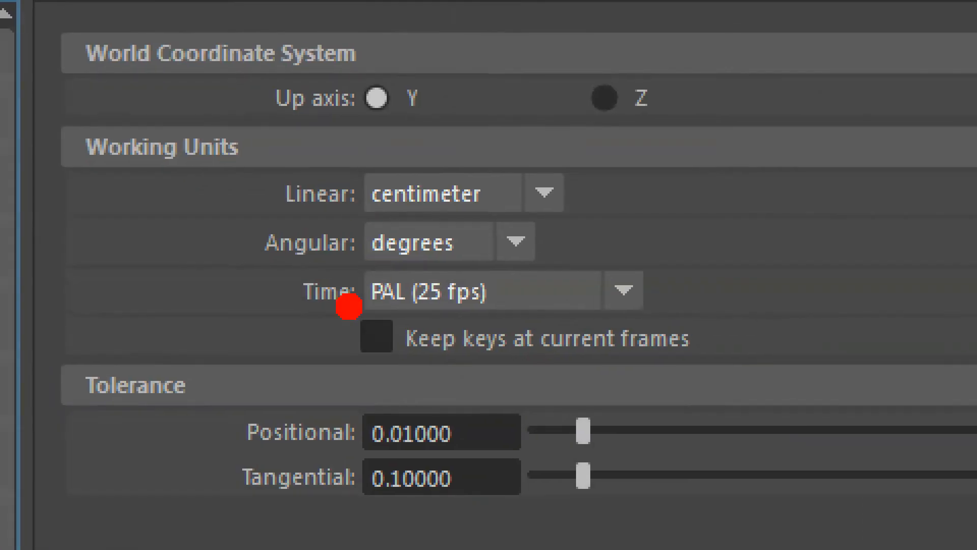
pyautogui.moveTo(326, 330)
pyautogui.mouseDown()
pyautogui.moveTo(530, 328)
pyautogui.moveTo(535, 308)
pyautogui.mouseUp()
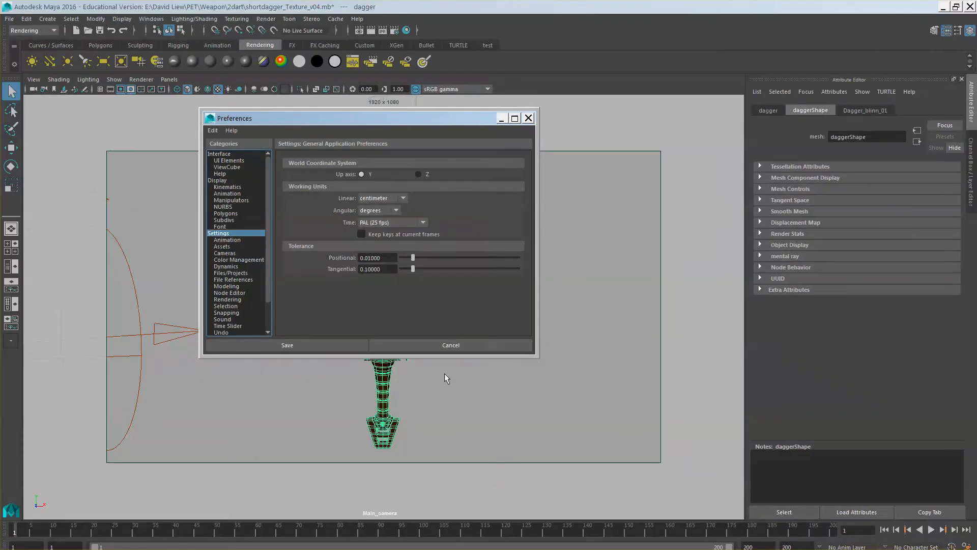
pyautogui.click(529, 118)
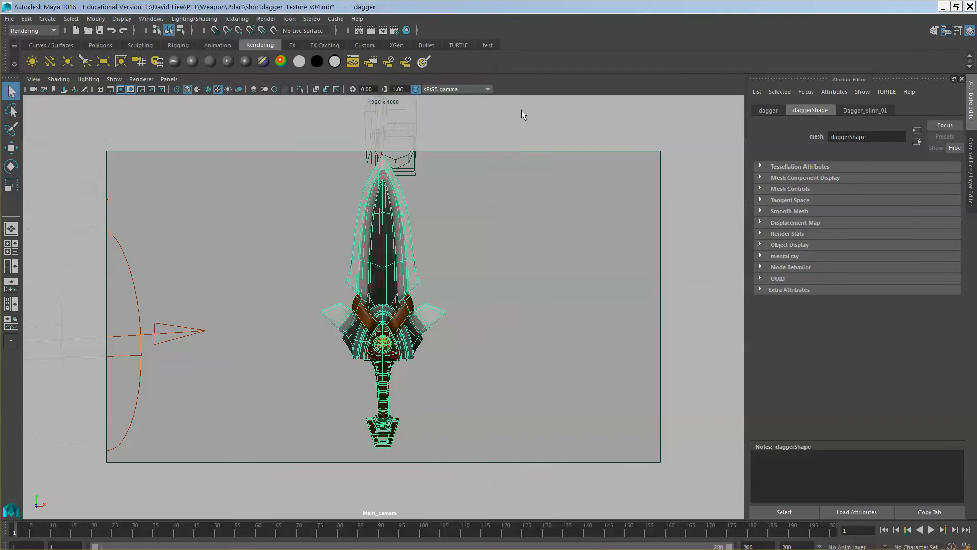
# Review the common render settings, including file output, frame range, renderable camera and image size
pyautogui.click(394, 30)
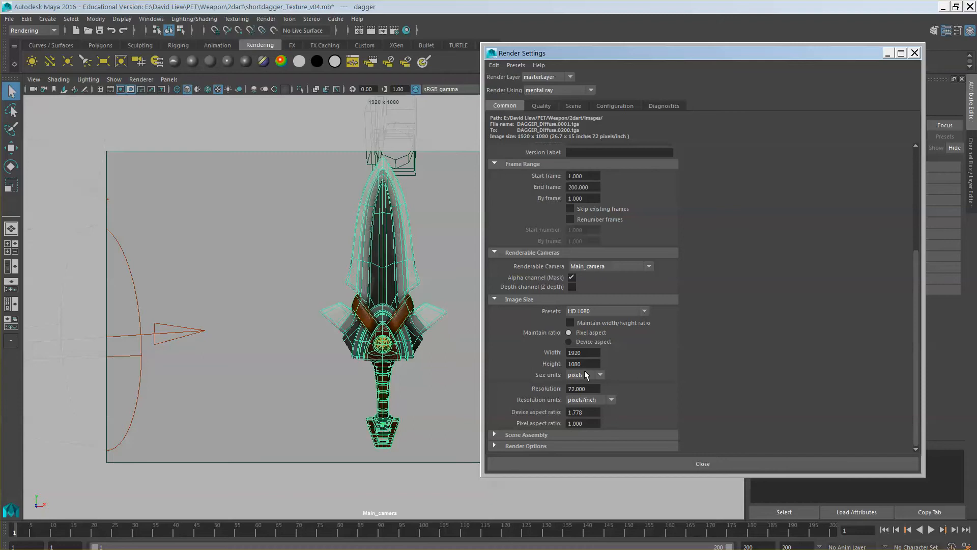
pyautogui.scroll(5, 603, 277)
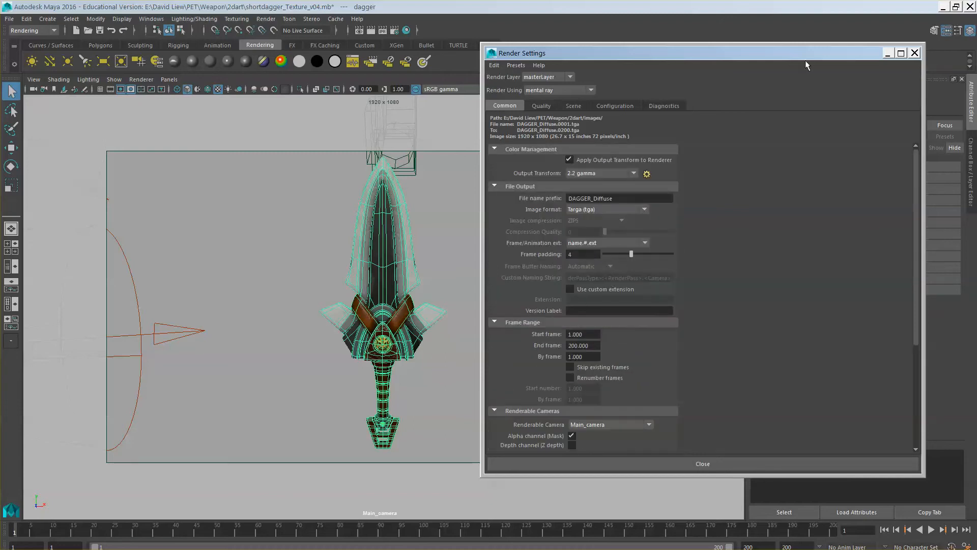
pyautogui.moveTo(809, 53); pyautogui.dragTo(812, 58)
pyautogui.click(859, 51)
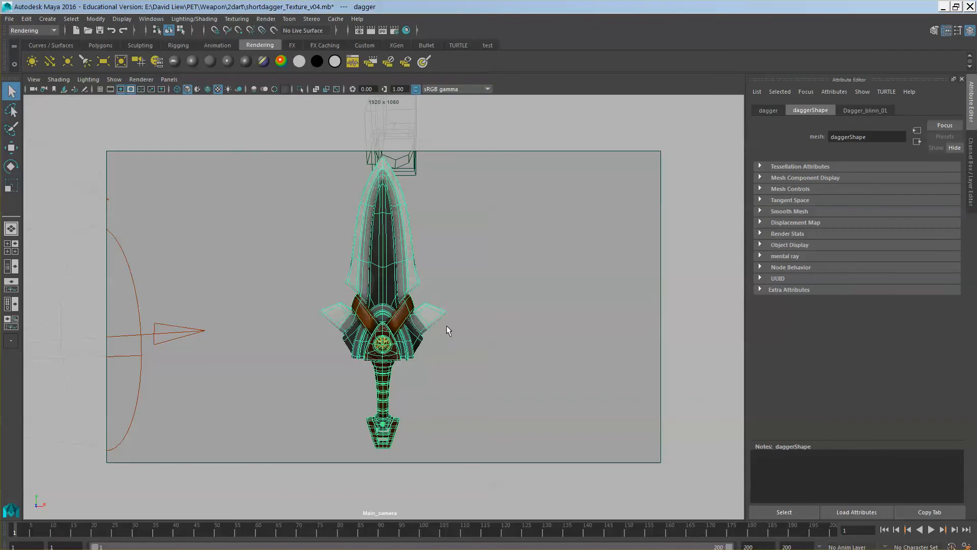
# Show the dagger's transform channels, try rotating it about the Y axis and undo that rotation
pyautogui.press('e')
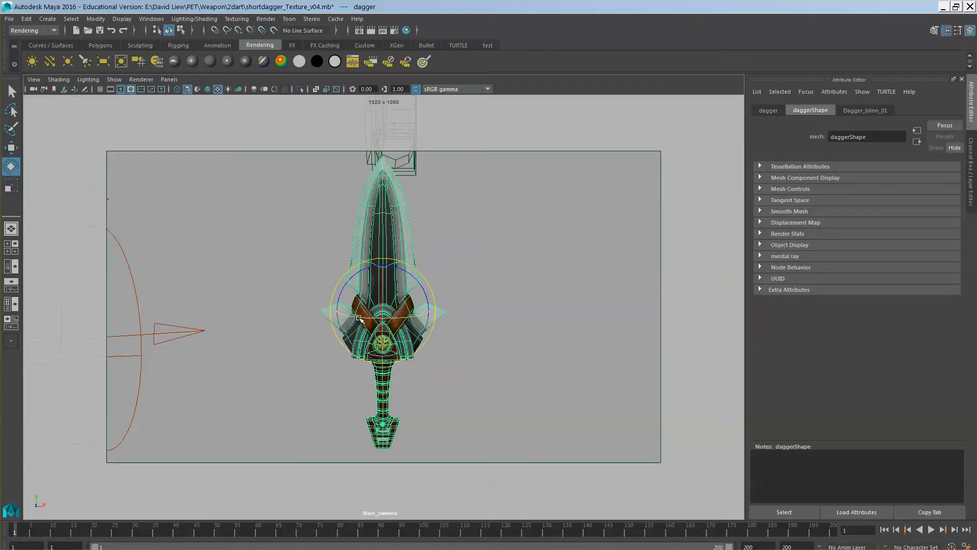
pyautogui.click(971, 159)
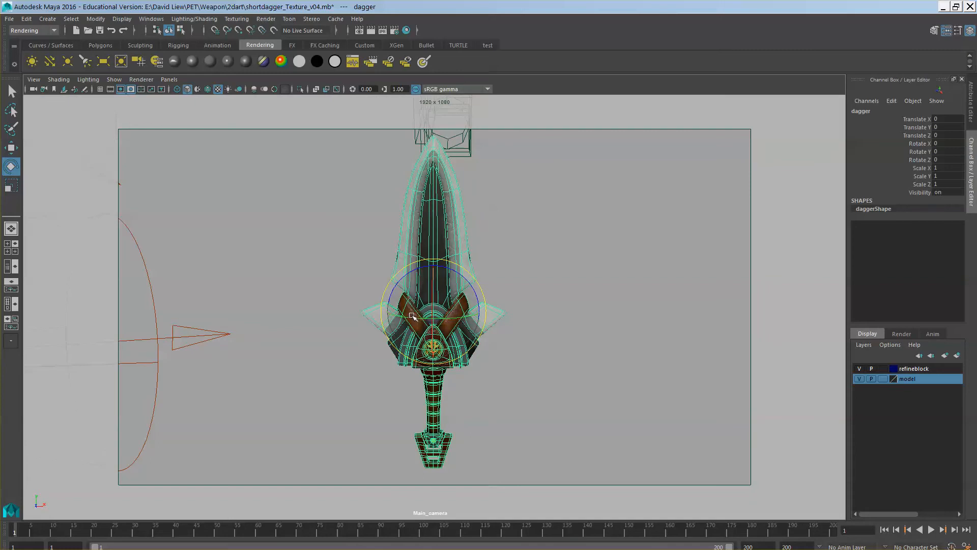
pyautogui.moveTo(401, 317); pyautogui.dragTo(420, 340)
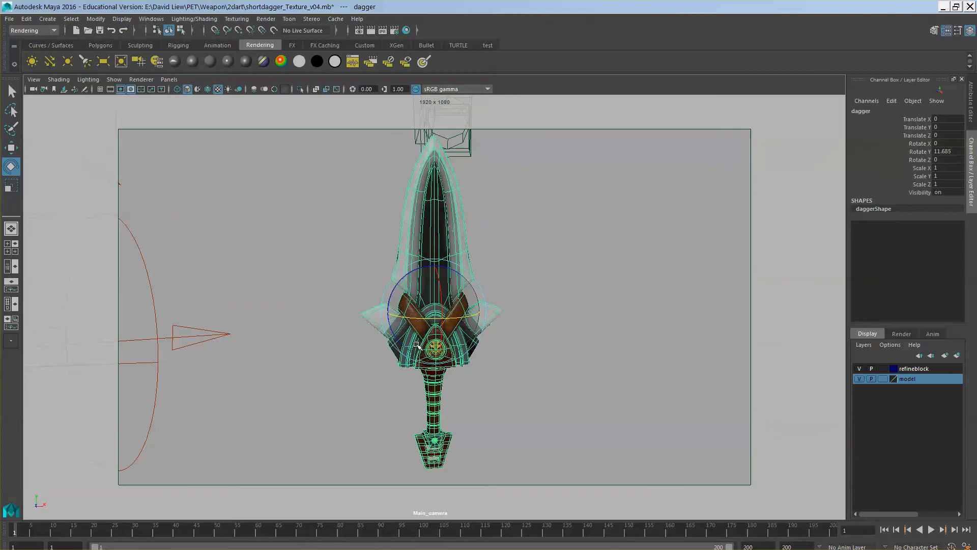
pyautogui.hotkey('ctrl', 'z')
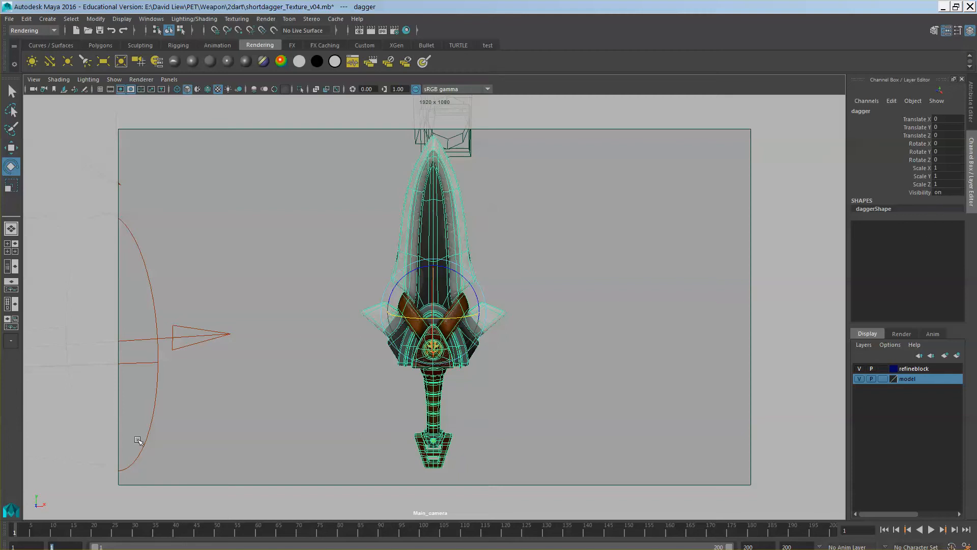
# Set a key on the dagger's Rotate Y channel with value 0 at frame 1
pyautogui.doubleClick(945, 151)
pyautogui.click(920, 152)
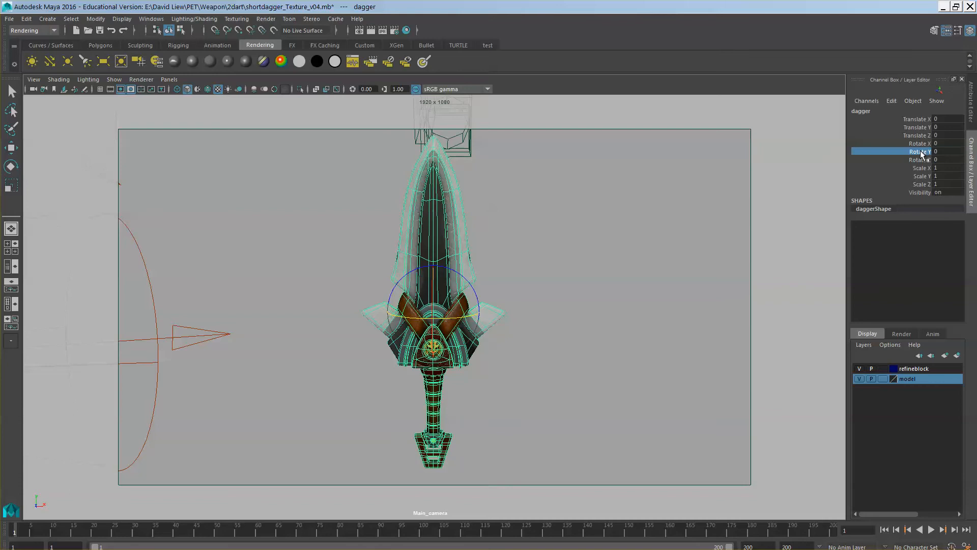
pyautogui.rightClick(920, 151)
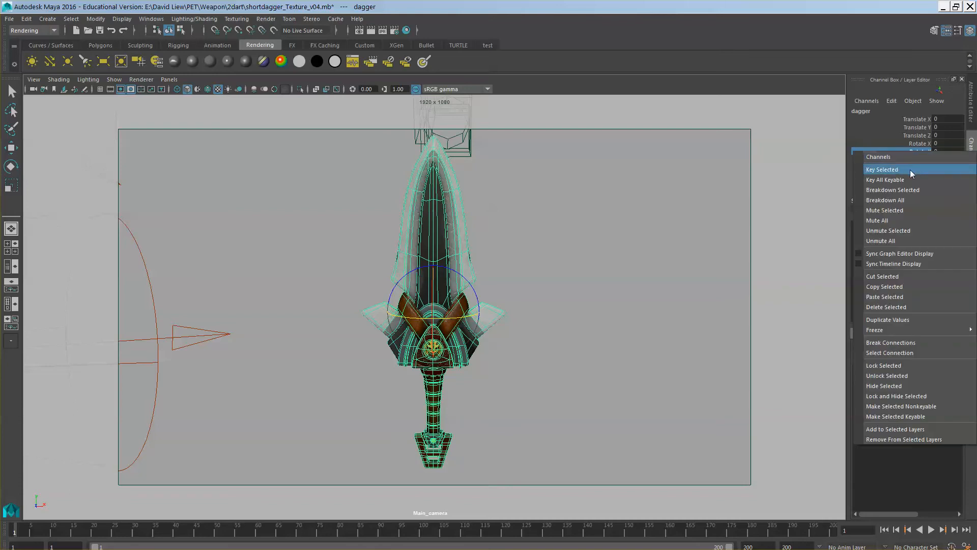
pyautogui.click(911, 169)
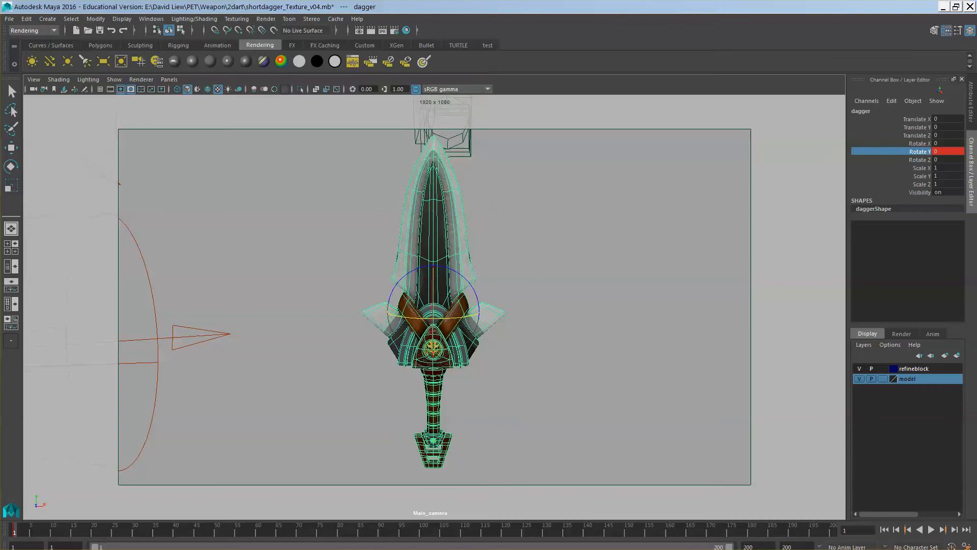
# Set the dagger's Rotate Y to 360 at frame 200 and key that channel
pyautogui.hotkey('alt', 'v')
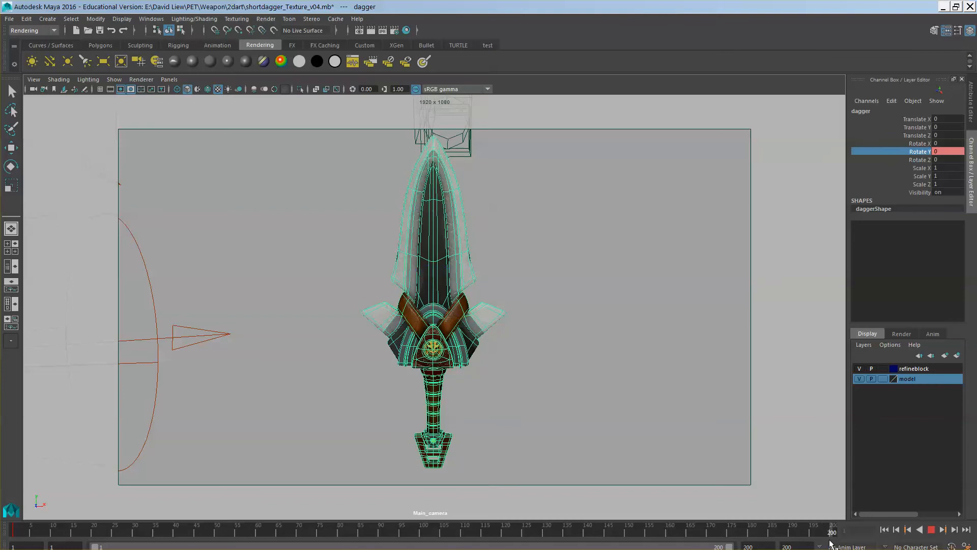
pyautogui.doubleClick(940, 151)
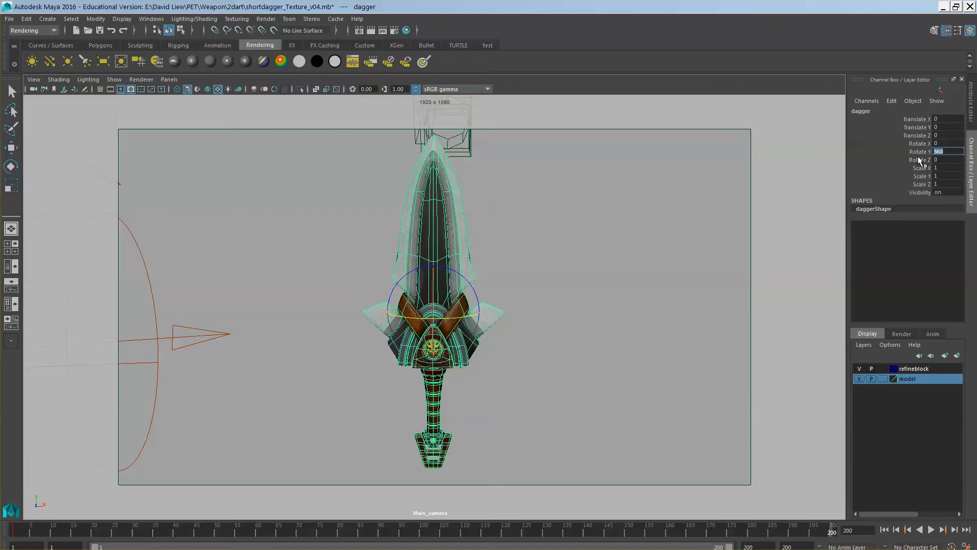
pyautogui.press('Return')
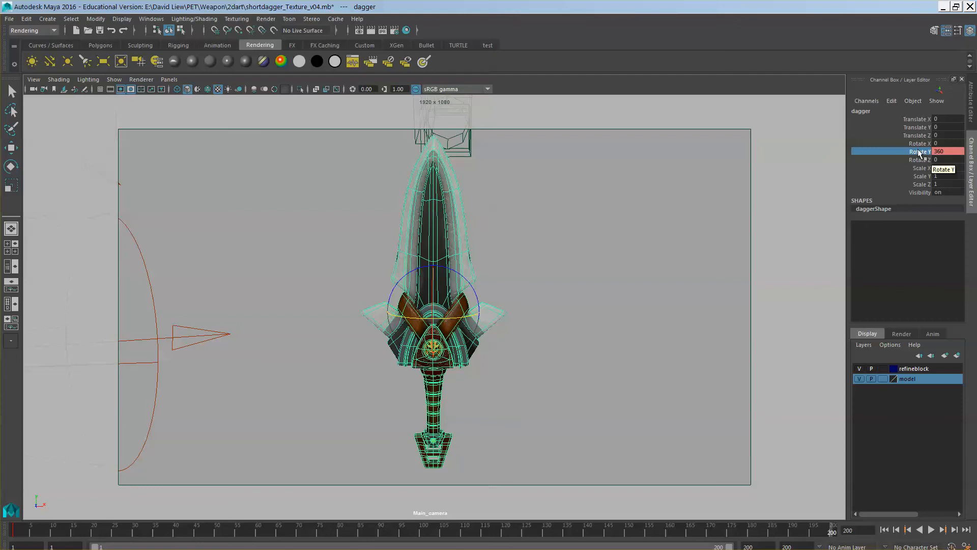
pyautogui.rightClick(919, 154)
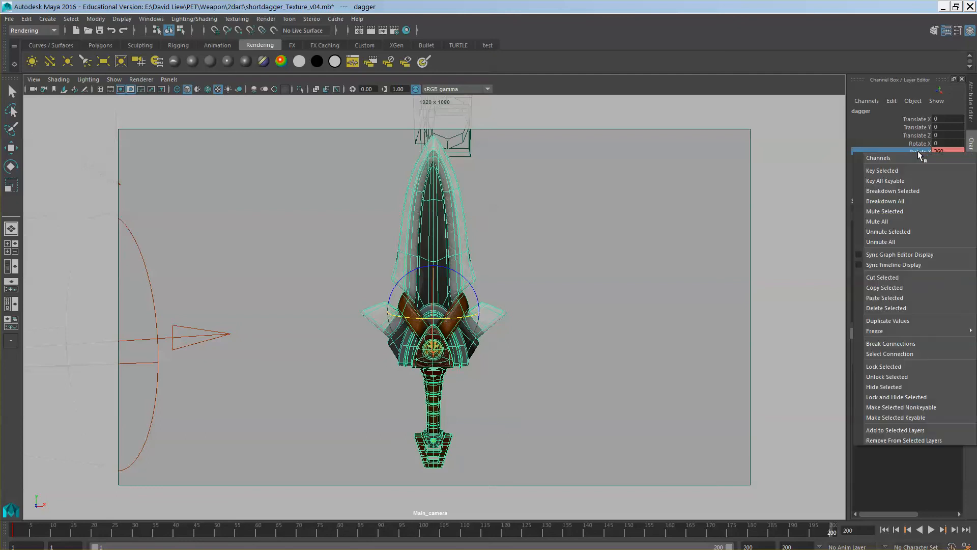
pyautogui.click(905, 170)
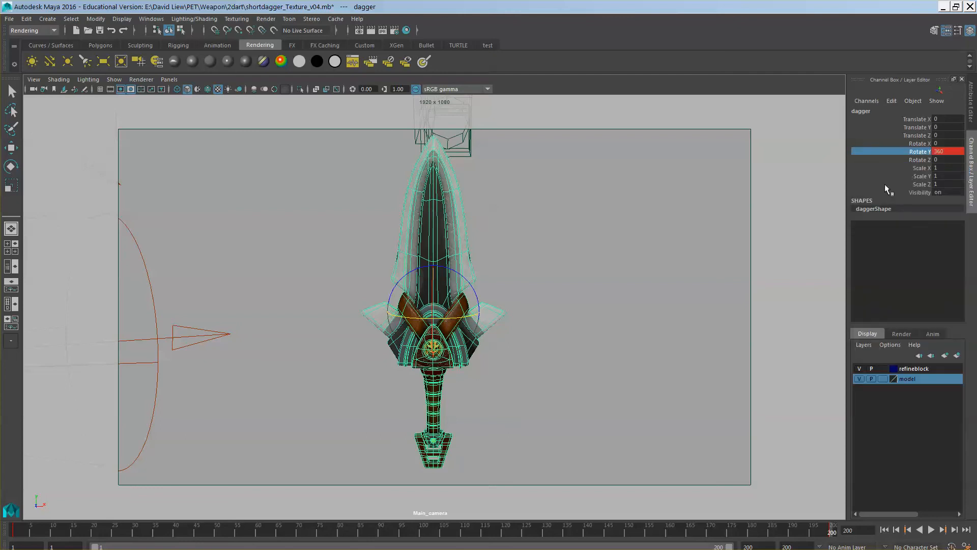
# Play back the dagger's turntable rotation to check it and return the timeline to frame 1
pyautogui.hotkey('alt', 'v')
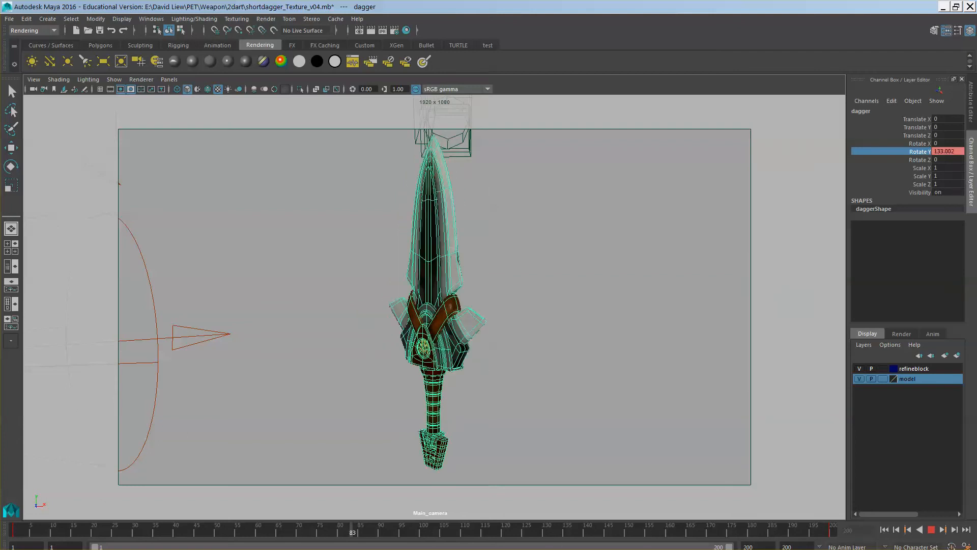
pyautogui.press('Escape')
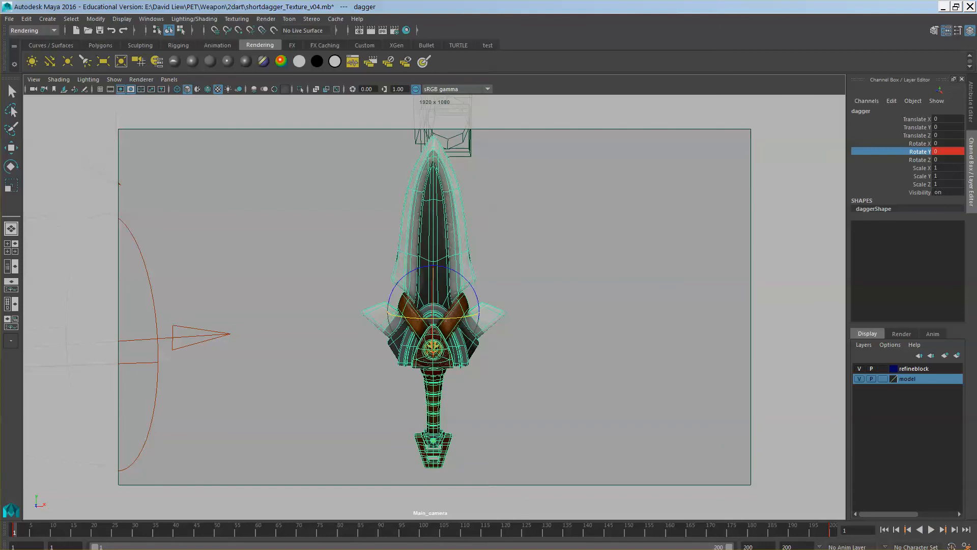
pyautogui.click(931, 529)
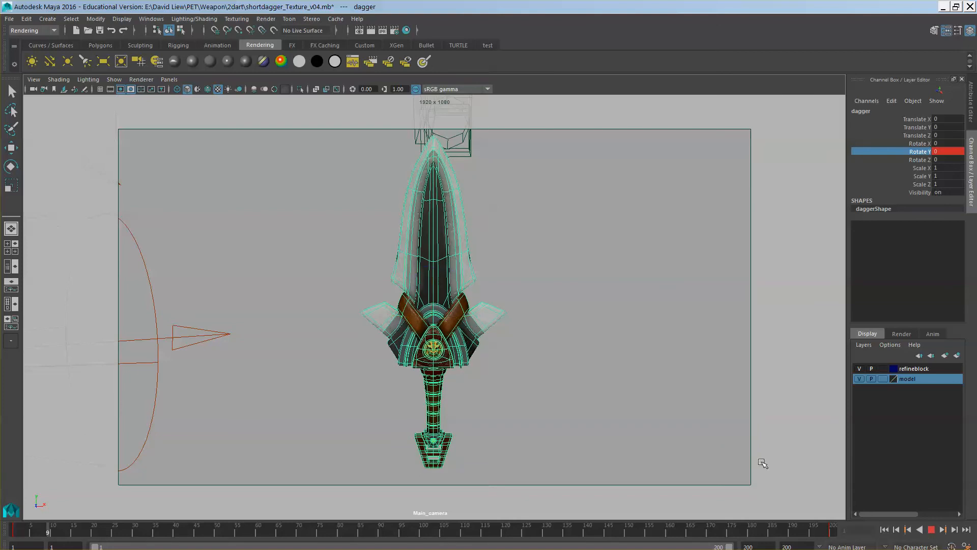
pyautogui.click(932, 532)
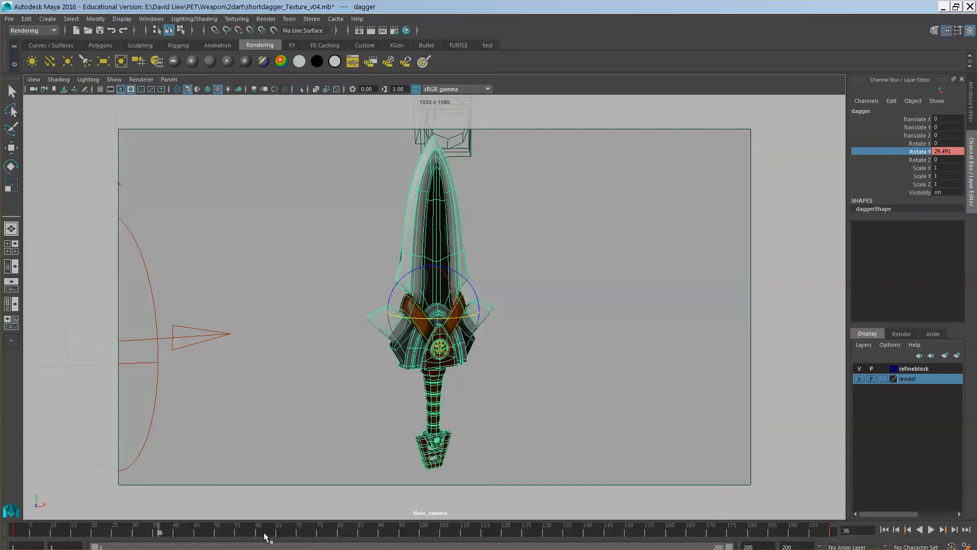
pyautogui.moveTo(159, 534); pyautogui.dragTo(7, 532)
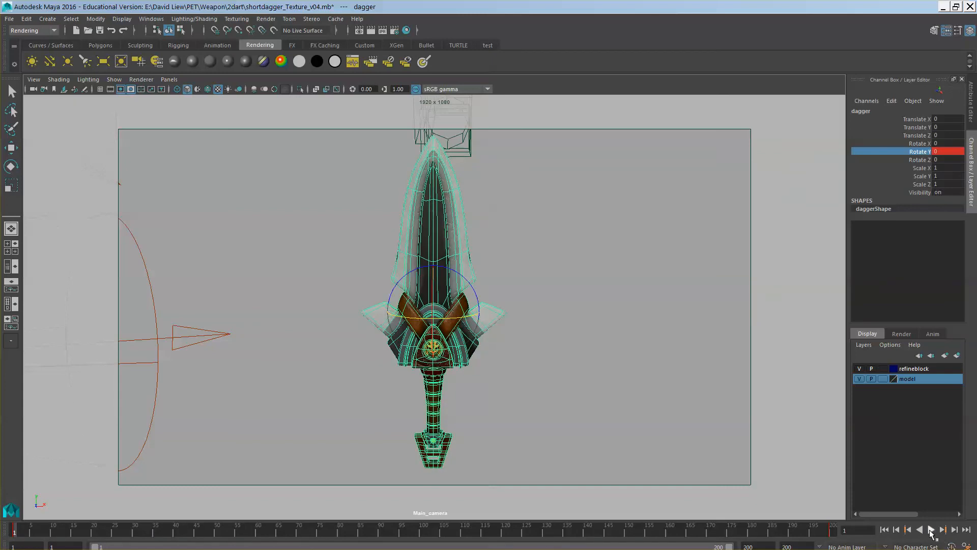
pyautogui.rightClick(933, 531)
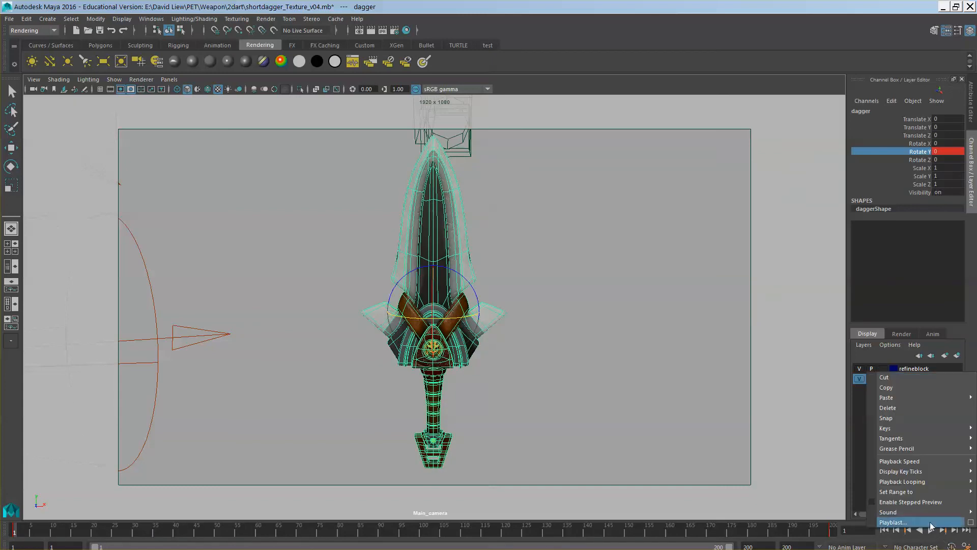
pyautogui.moveTo(908, 462)
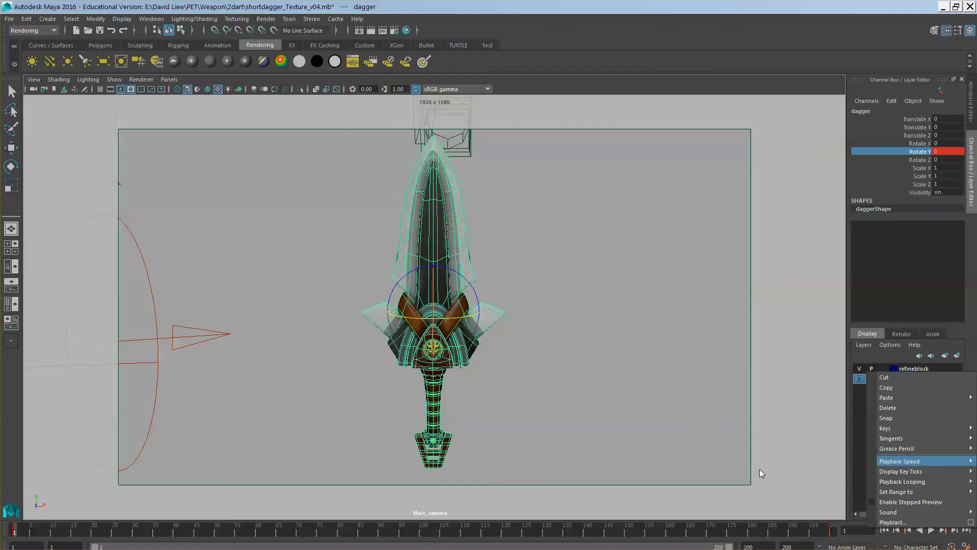
pyautogui.click(761, 473)
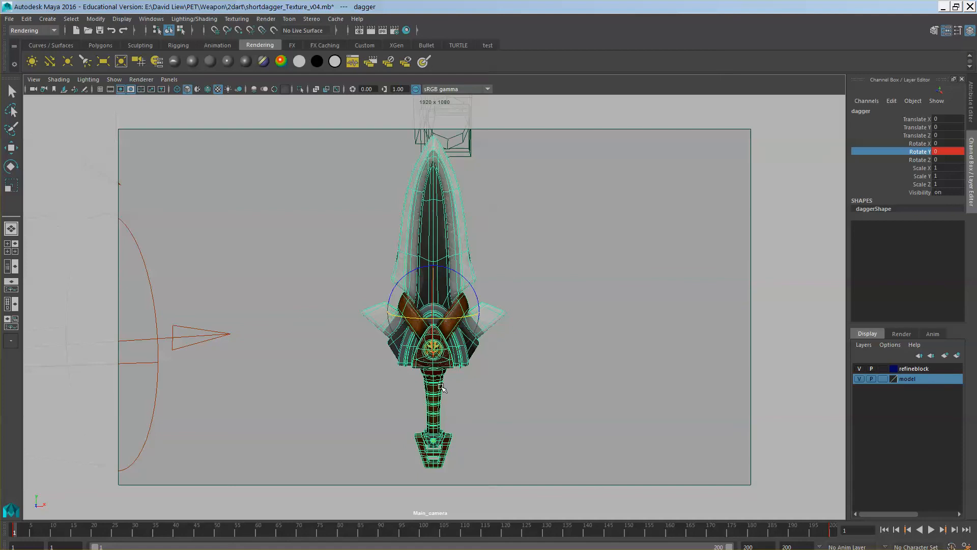
pyautogui.click(547, 371)
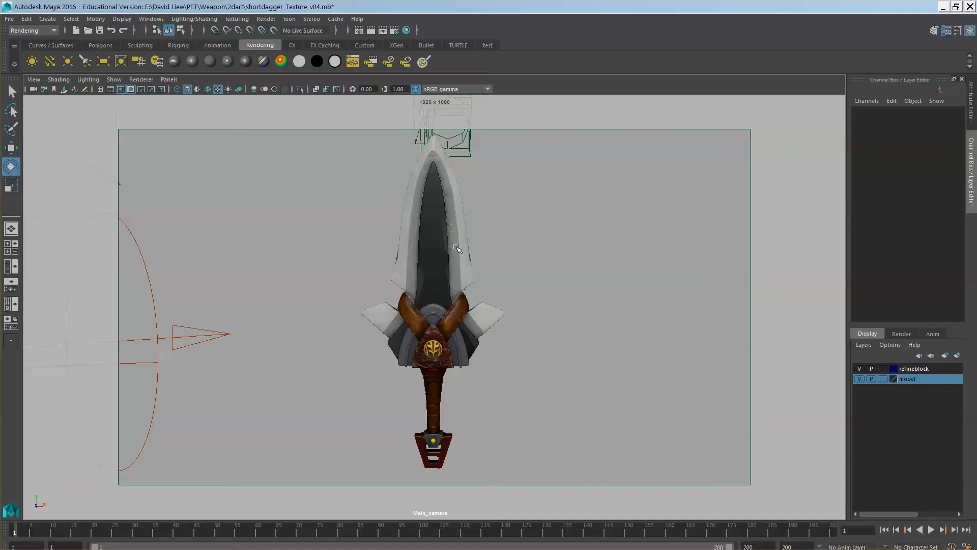
# Select the dagger, open the Graph Editor and frame its Rotate Y animation curve
pyautogui.click(456, 248)
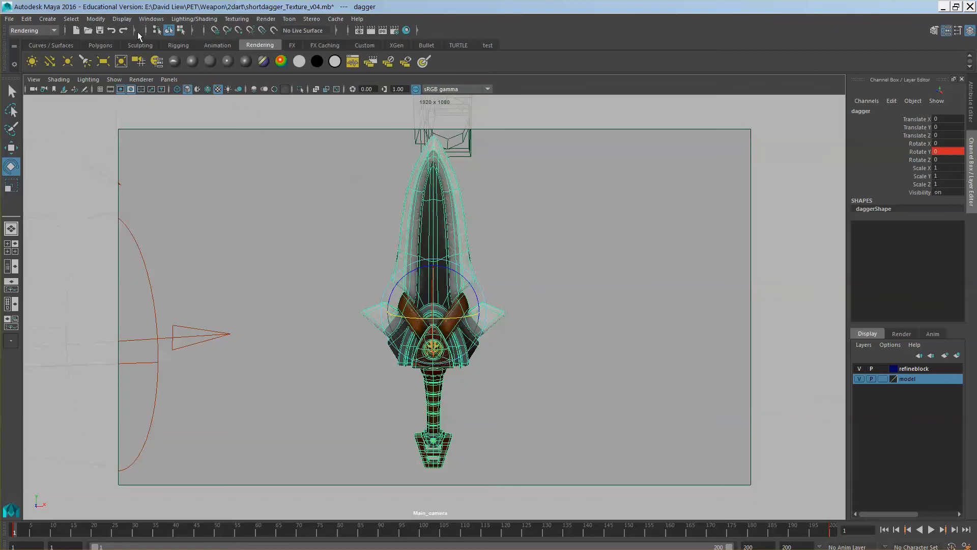
pyautogui.click(151, 20)
pyautogui.moveTo(164, 45)
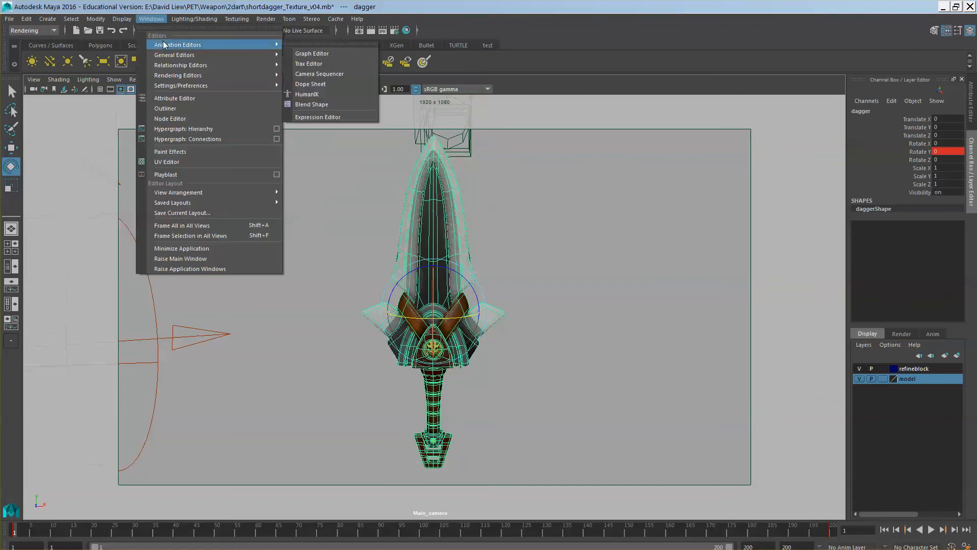
pyautogui.click(321, 53)
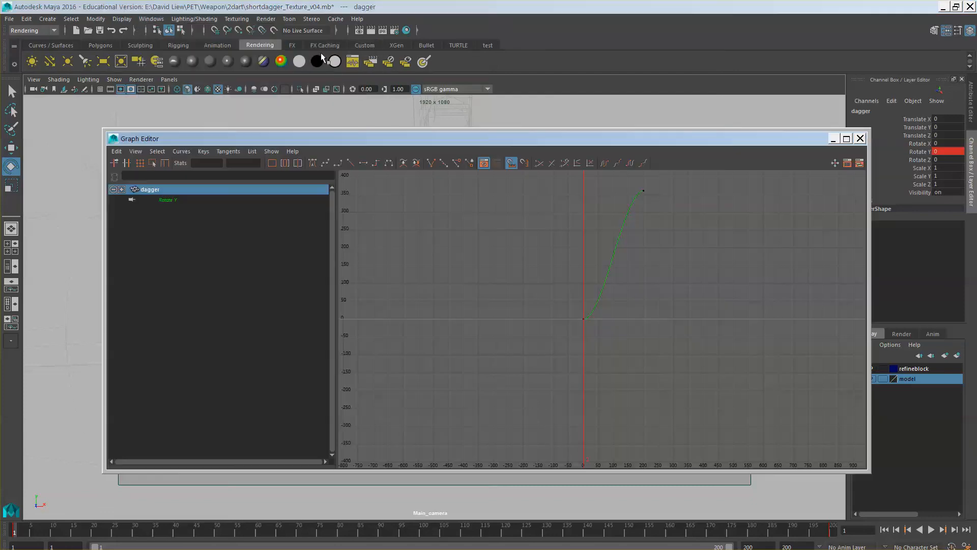
pyautogui.moveTo(576, 138); pyautogui.dragTo(540, 240)
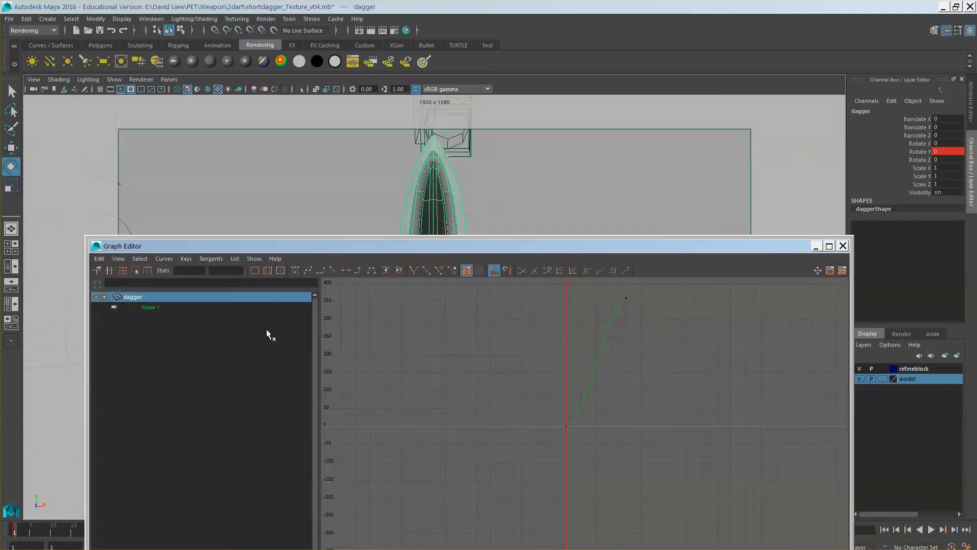
pyautogui.click(157, 307)
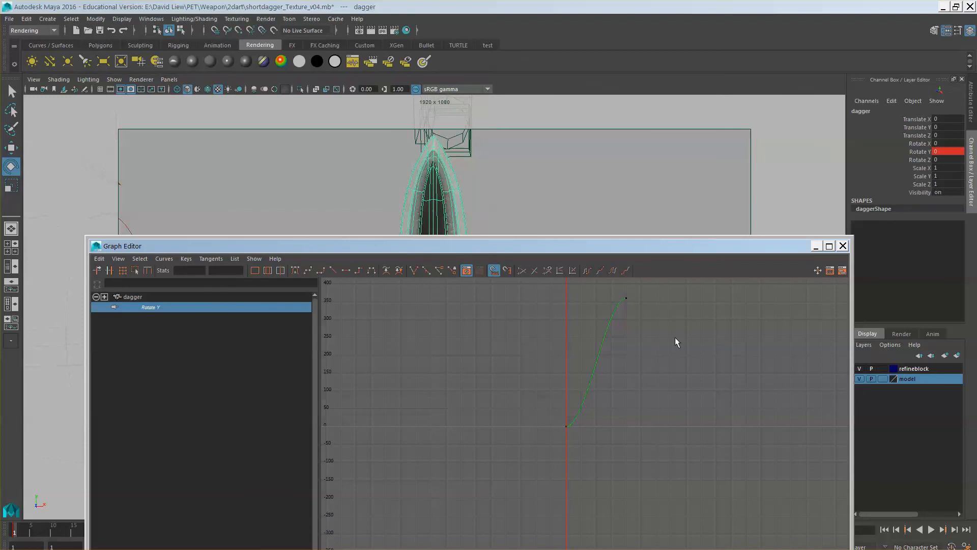
pyautogui.press('f')
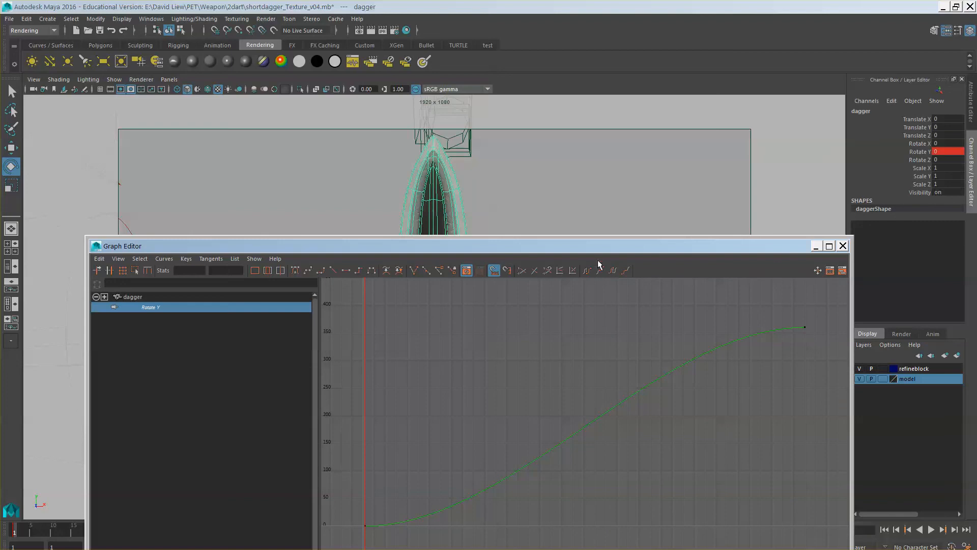
# Apply linear tangents to both Rotate Y keys so the dagger turns at constant speed
pyautogui.moveTo(594, 247); pyautogui.dragTo(587, 233)
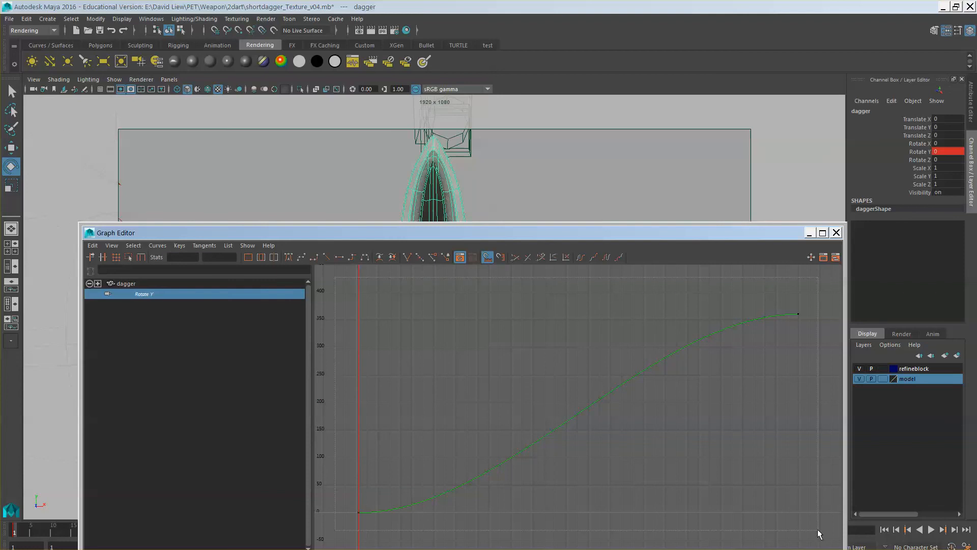
pyautogui.moveTo(819, 533); pyautogui.dragTo(819, 533)
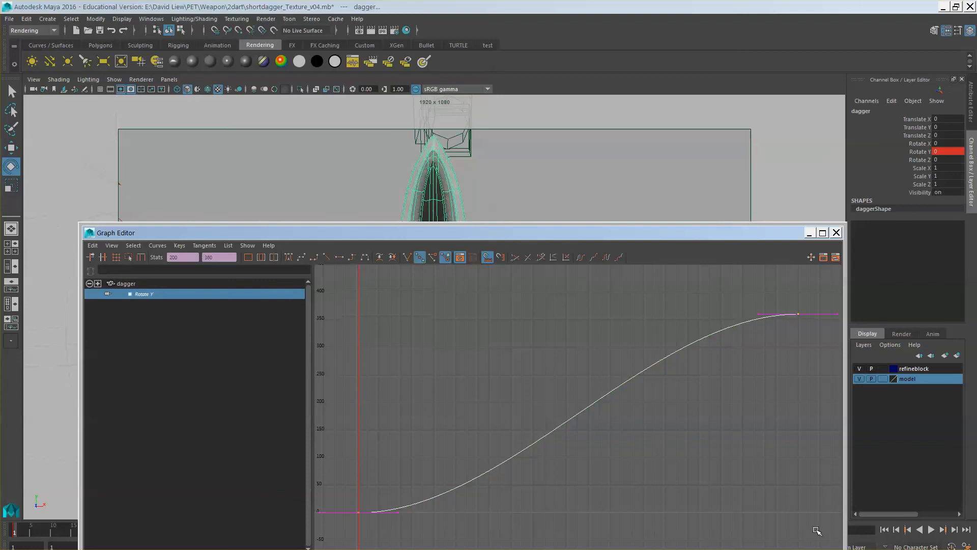
pyautogui.click(324, 257)
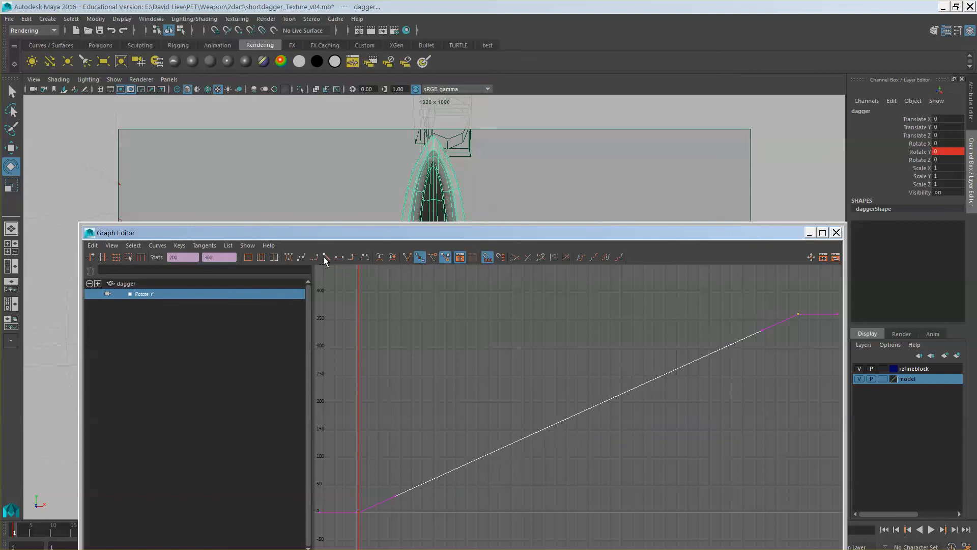
# Put the Graph Editor away and play back the dagger's rotation to check the even speed
pyautogui.click(812, 232)
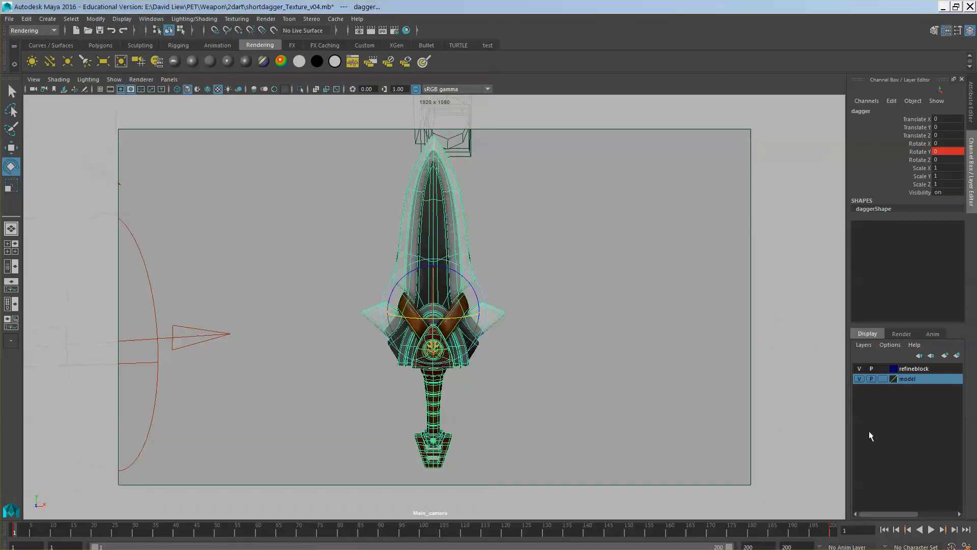
pyautogui.click(932, 530)
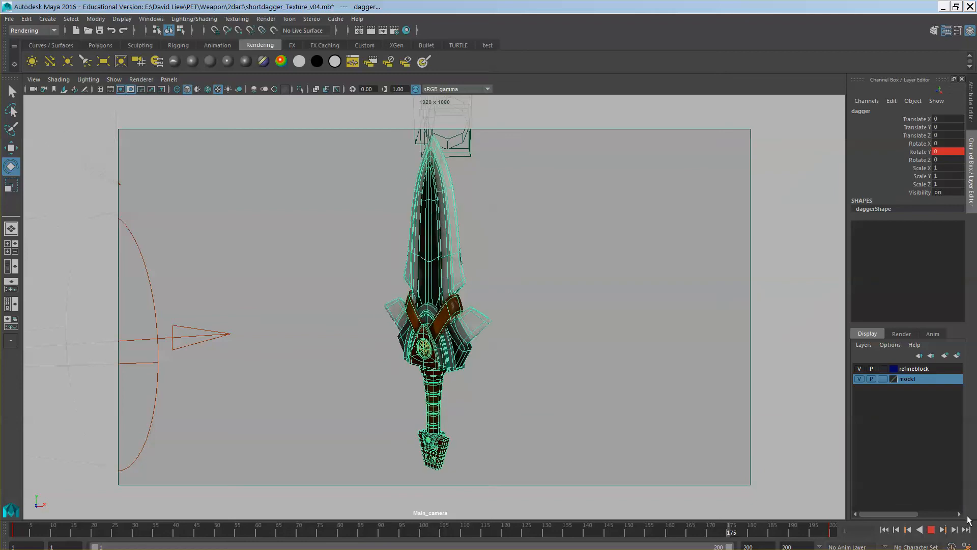
pyautogui.click(932, 530)
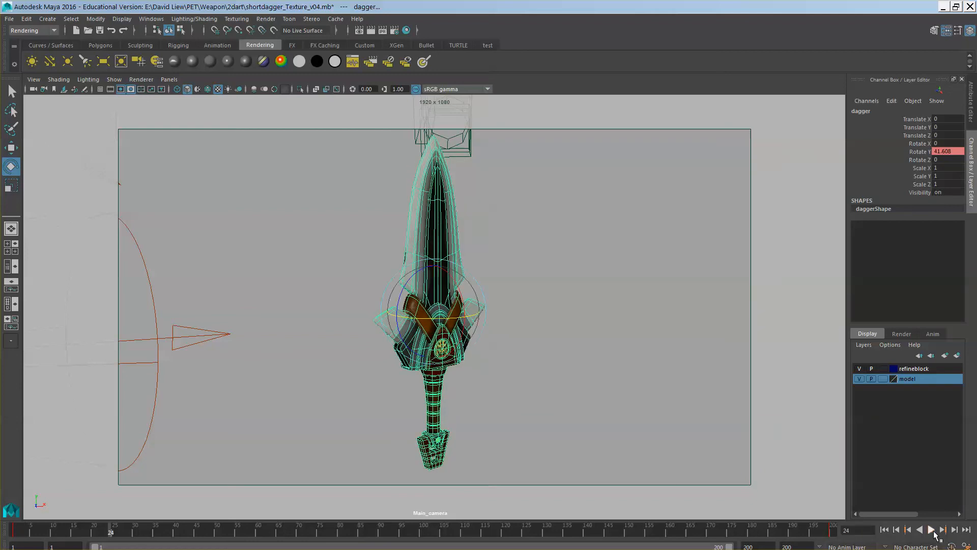